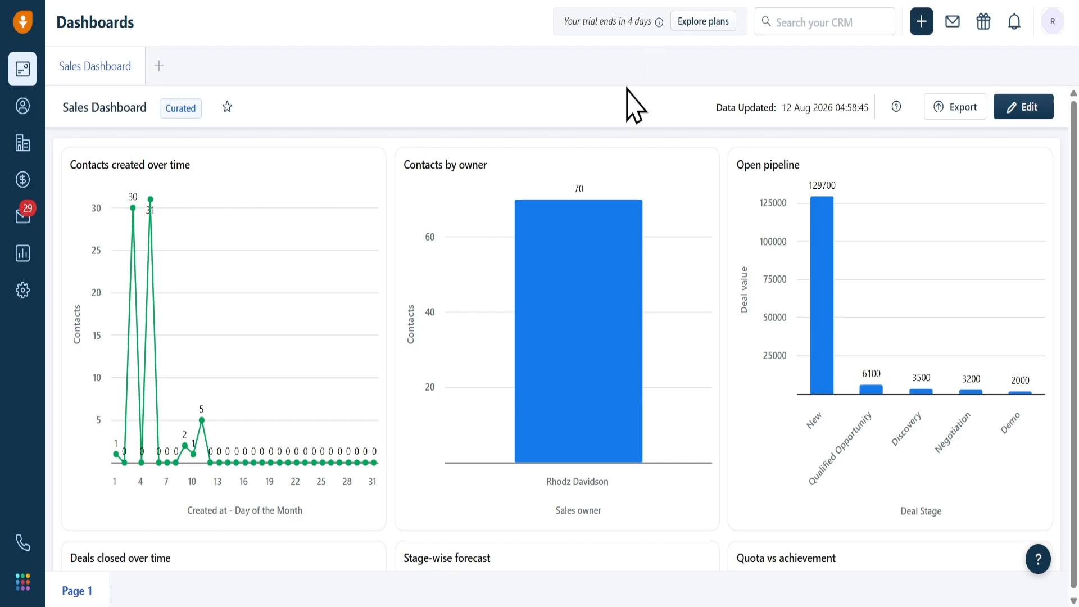
Step: Search Admin Settings for 'contact s' and go to the Contact Scoring settings
{"action": "left_click", "coordinate": [23, 292]}
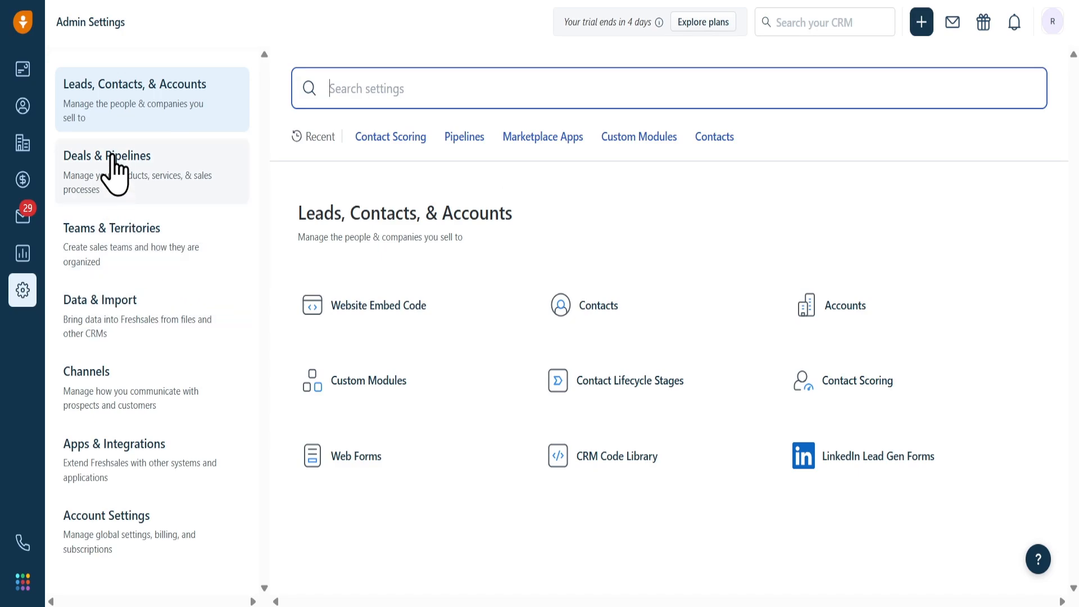
{"action": "left_click", "coordinate": [110, 105]}
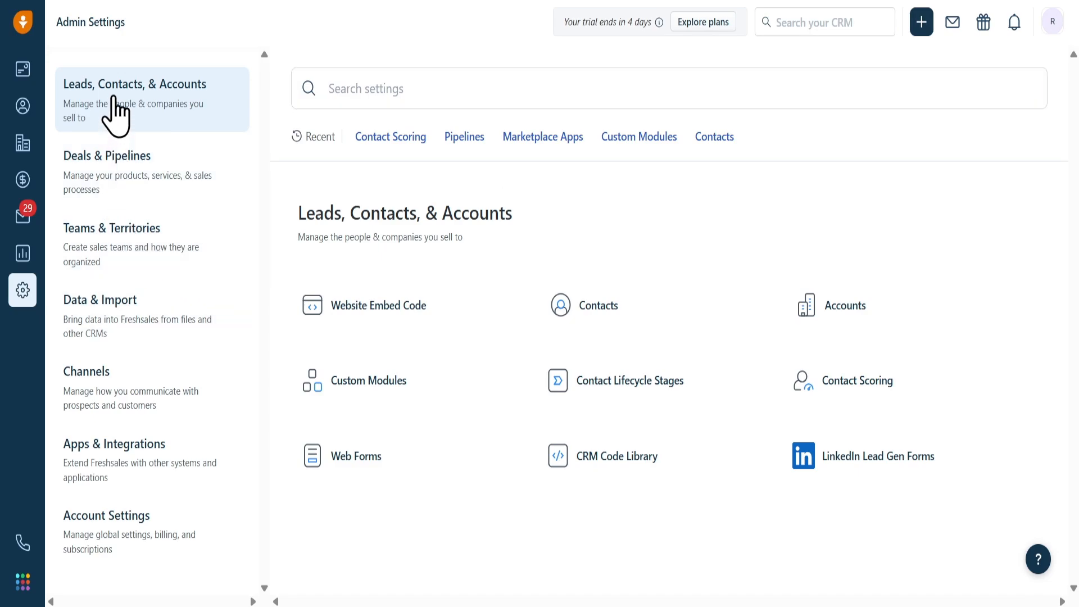
{"action": "left_click", "coordinate": [464, 93]}
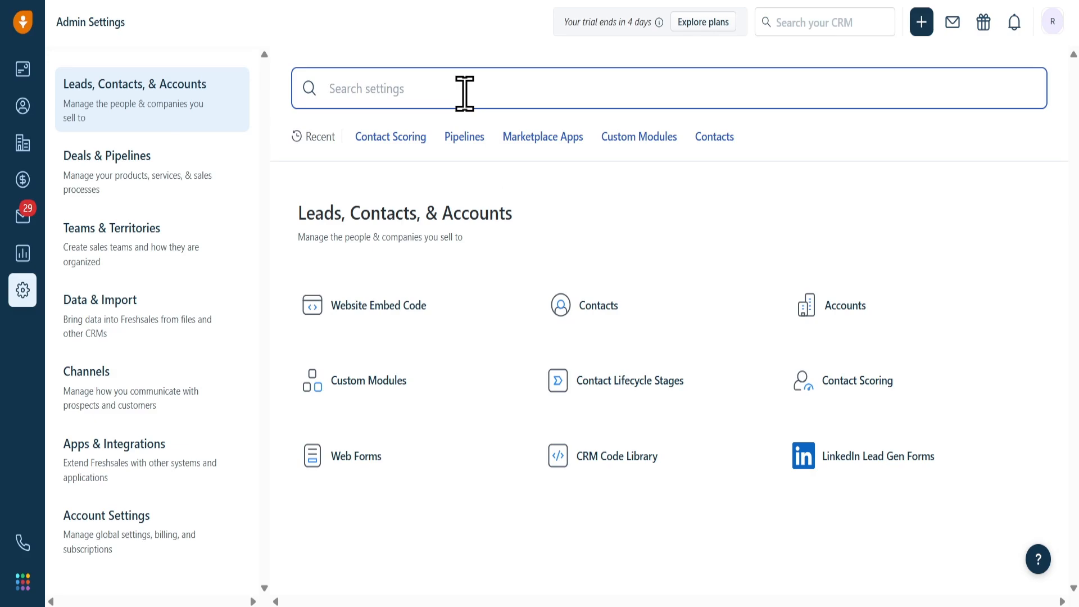
{"action": "type", "text": "cont"}
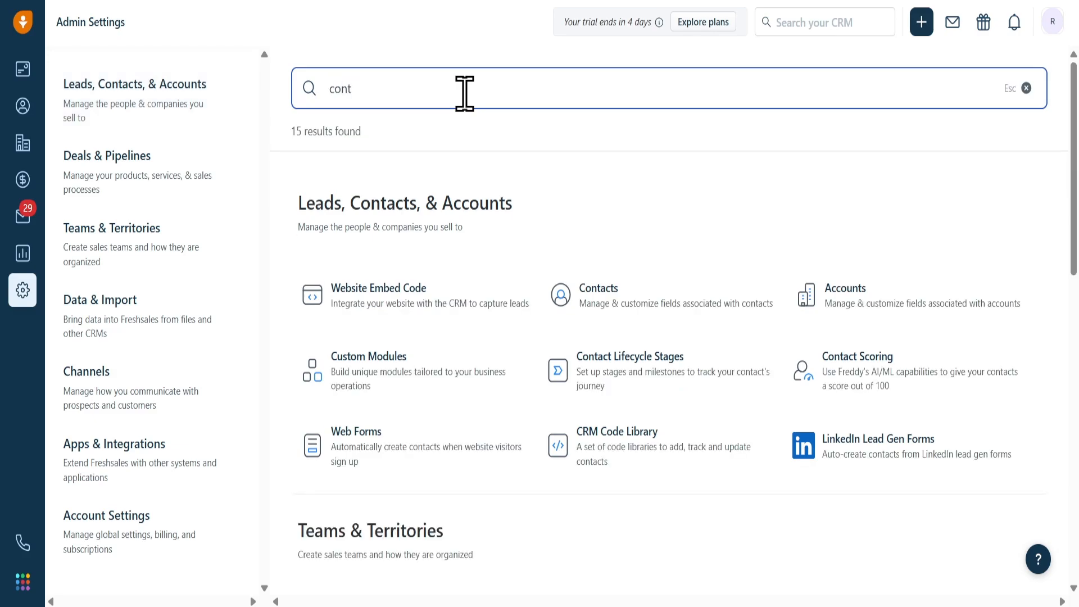
{"action": "type", "text": "act"}
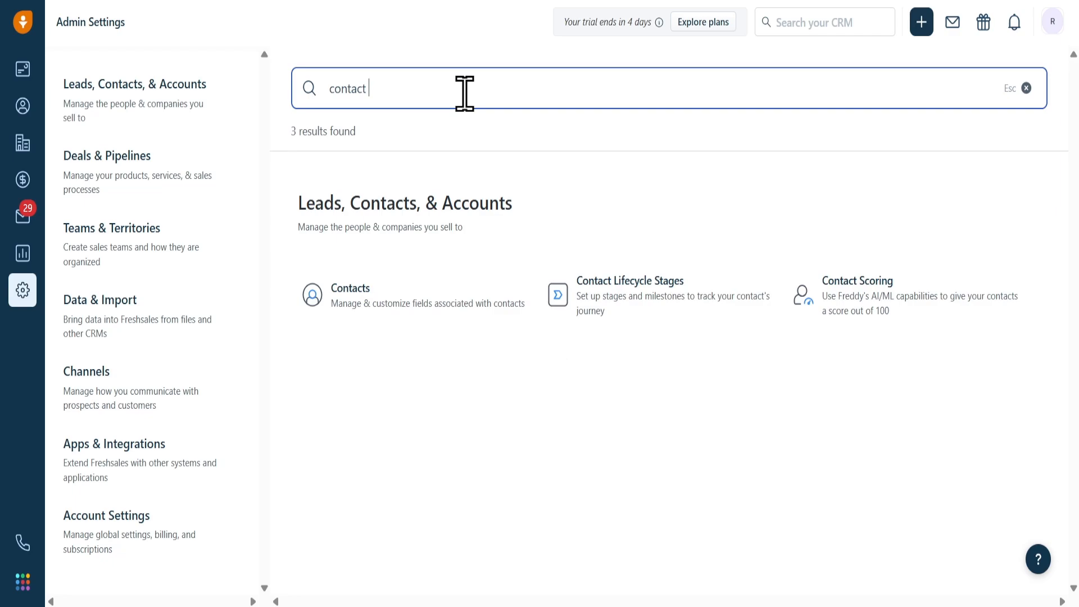
{"action": "type", "text": " s"}
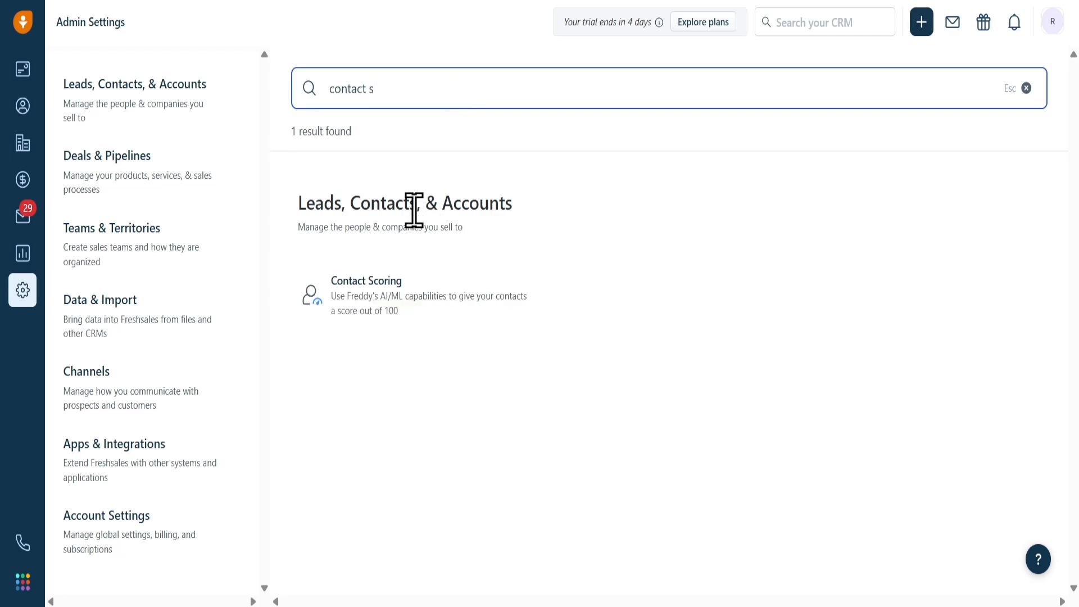
{"action": "left_click", "coordinate": [370, 296]}
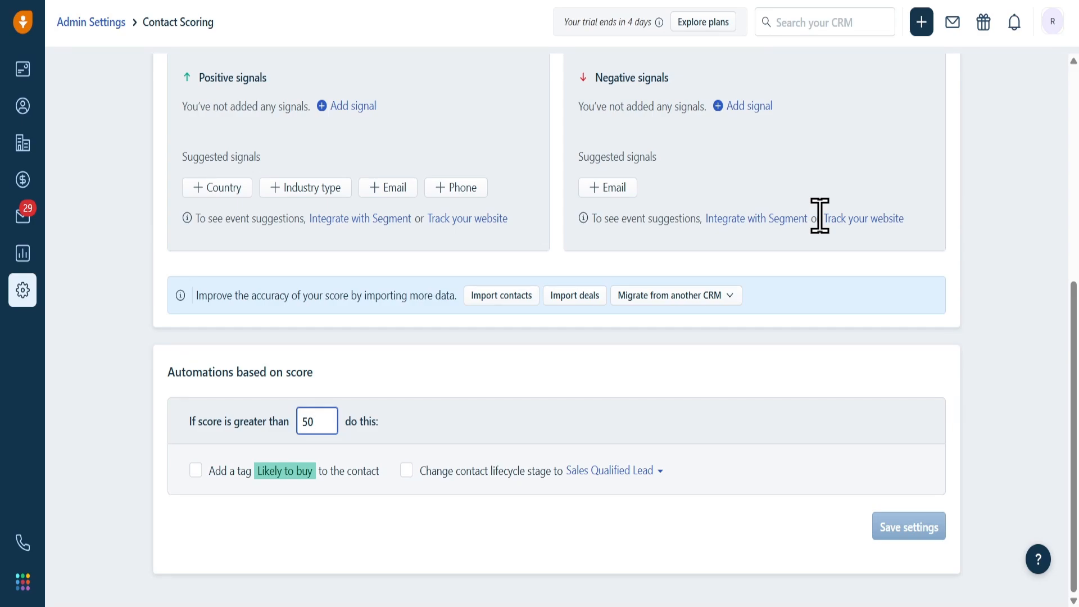
Step: Save a positive Country signal for USA and Canada
{"action": "scroll", "coordinate": [738, 366], "scroll_direction": "up", "scroll_amount": 4}
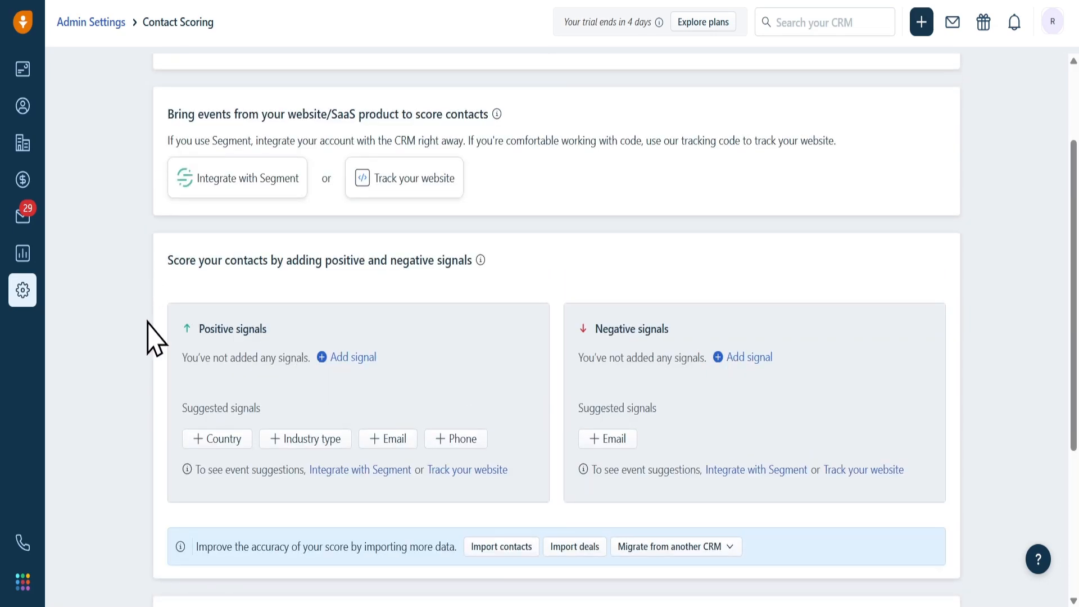
{"action": "scroll", "coordinate": [188, 402], "scroll_direction": "down", "scroll_amount": 1}
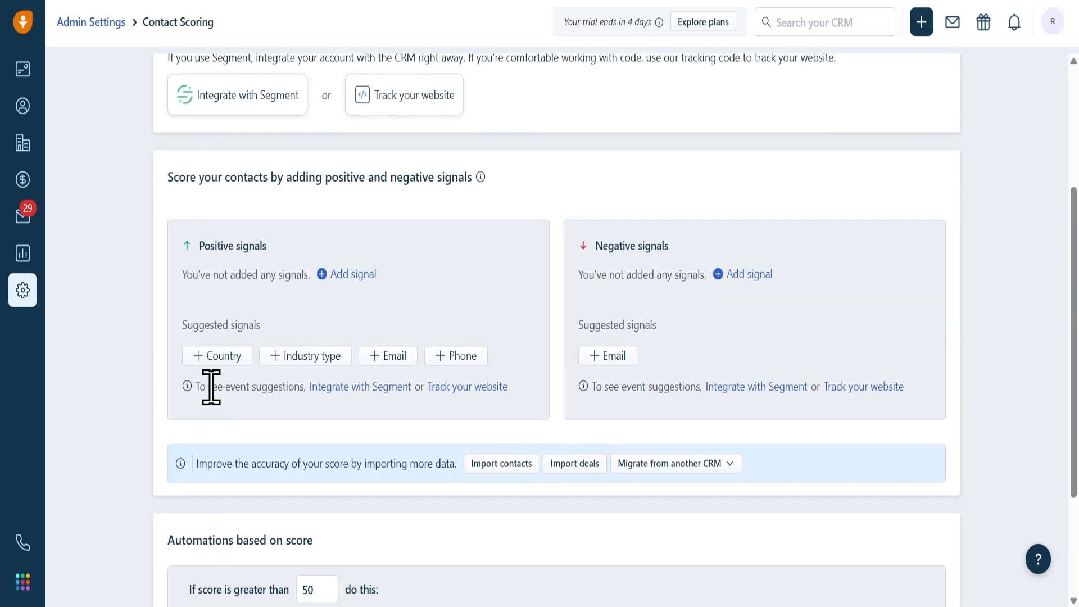
{"action": "left_click", "coordinate": [229, 362]}
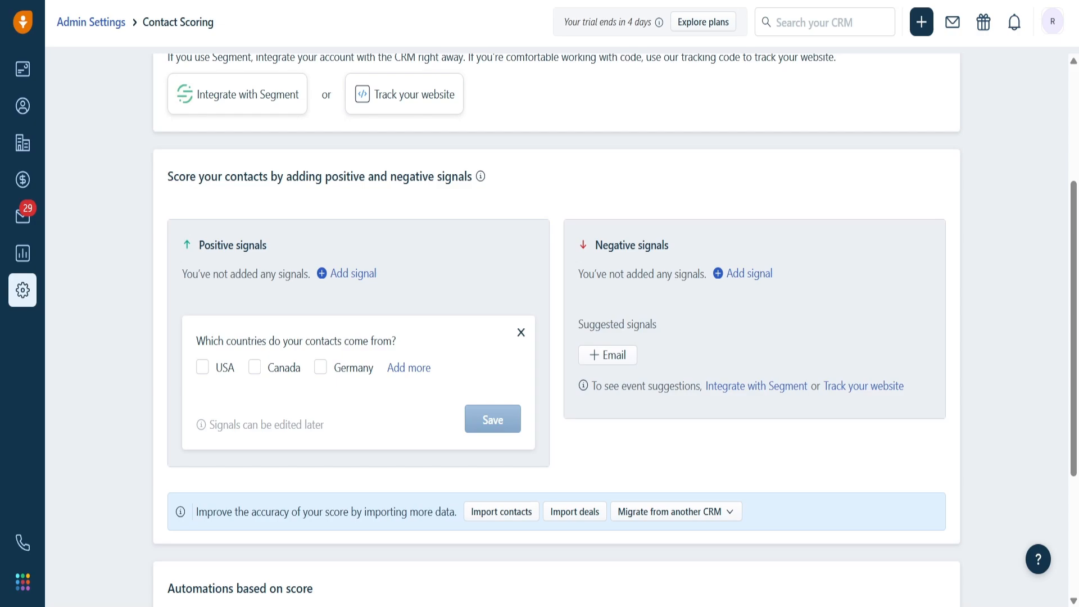
{"action": "left_click", "coordinate": [209, 368]}
{"action": "left_click", "coordinate": [256, 368]}
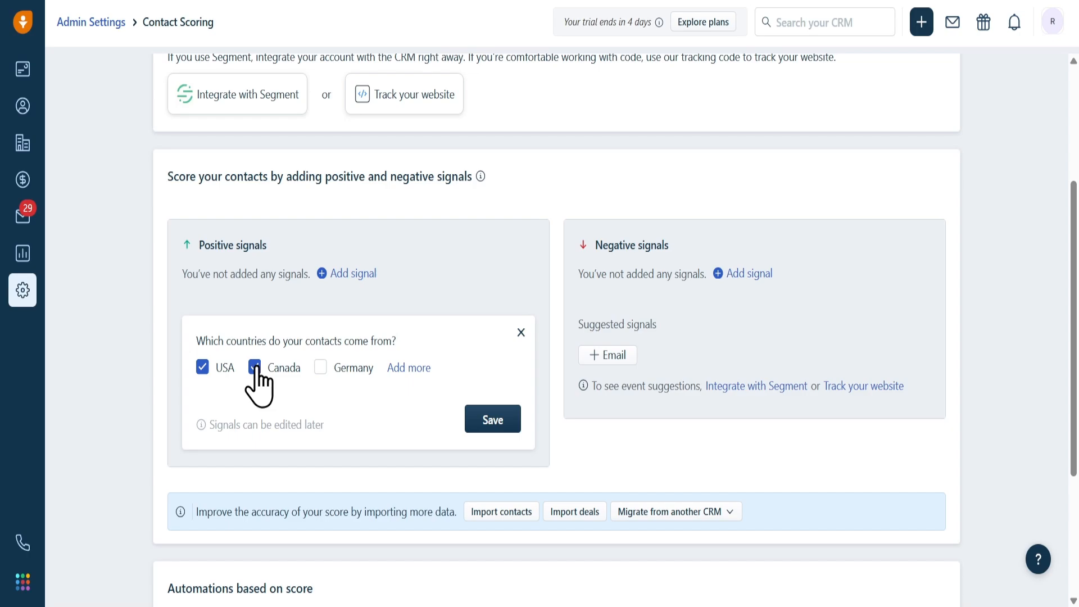
{"action": "left_click", "coordinate": [478, 420]}
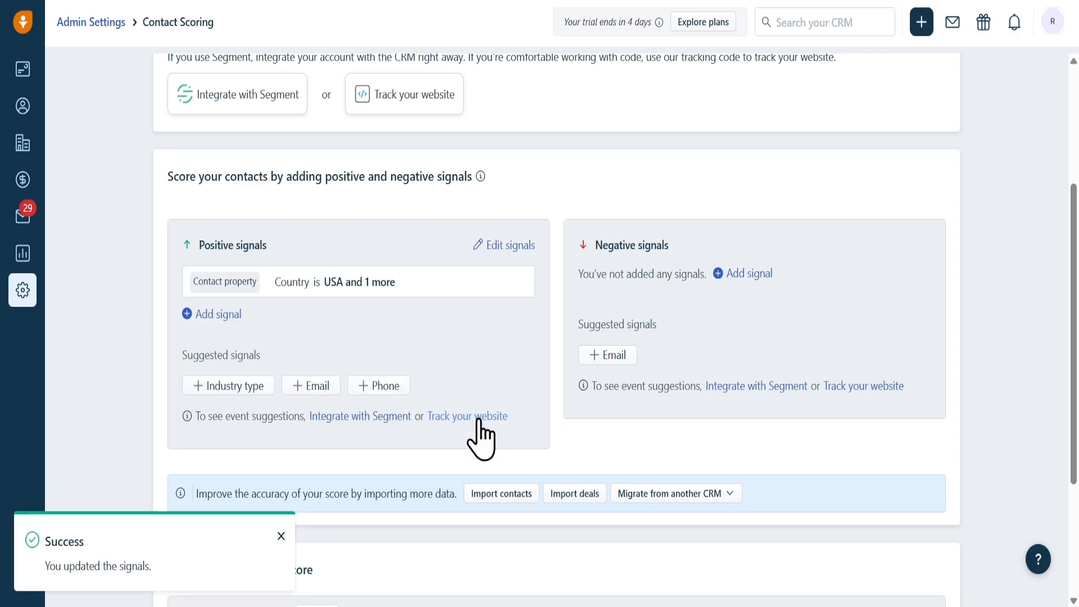
Step: Save a positive Industry type signal for Ecommerce and Financial Services
{"action": "left_click", "coordinate": [219, 386]}
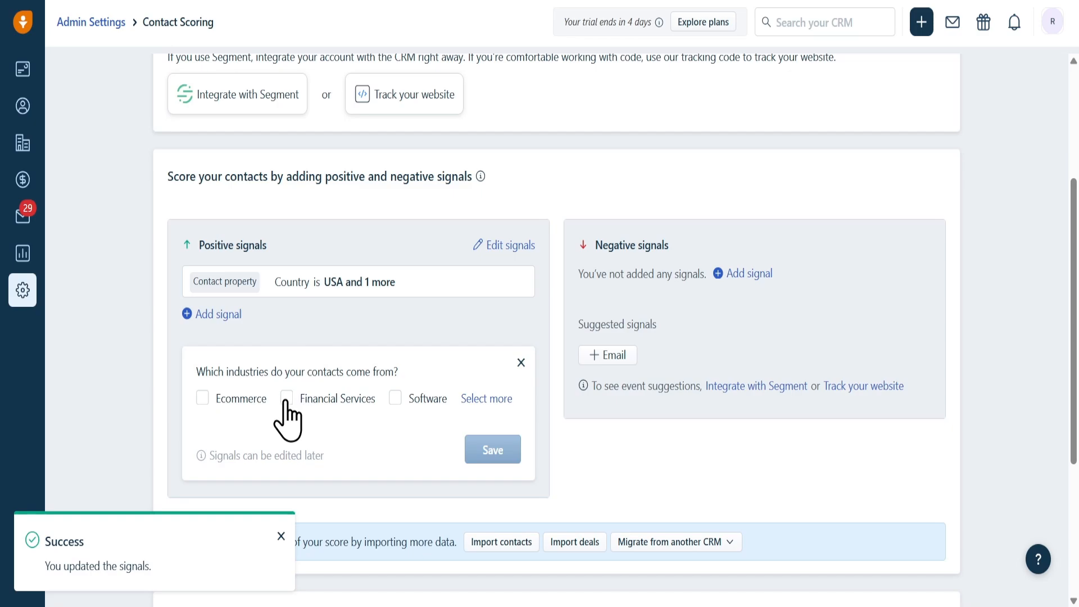
{"action": "left_click", "coordinate": [219, 400]}
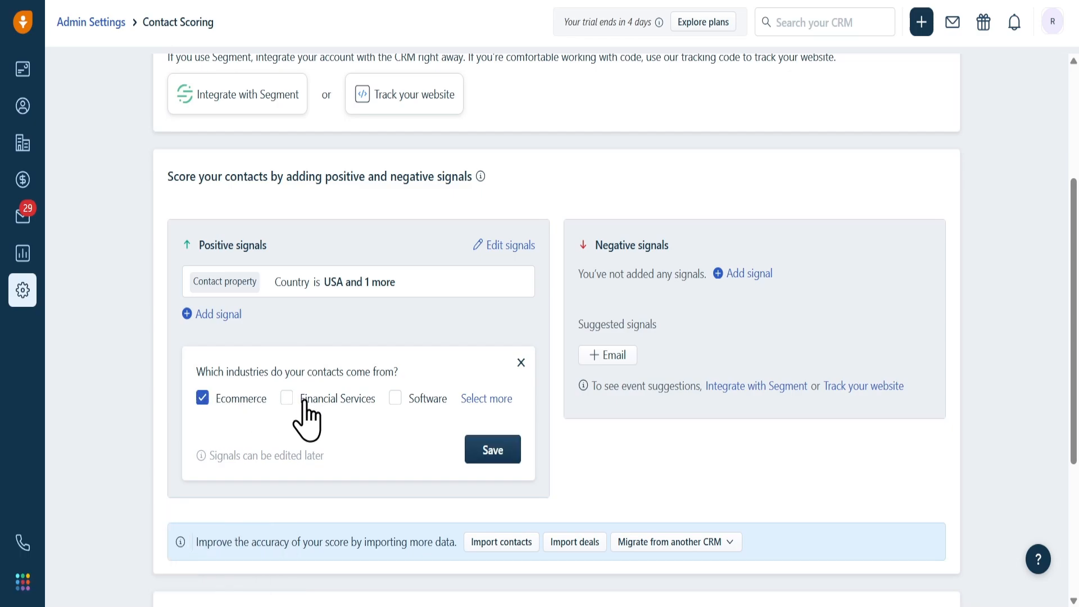
{"action": "left_click", "coordinate": [323, 404]}
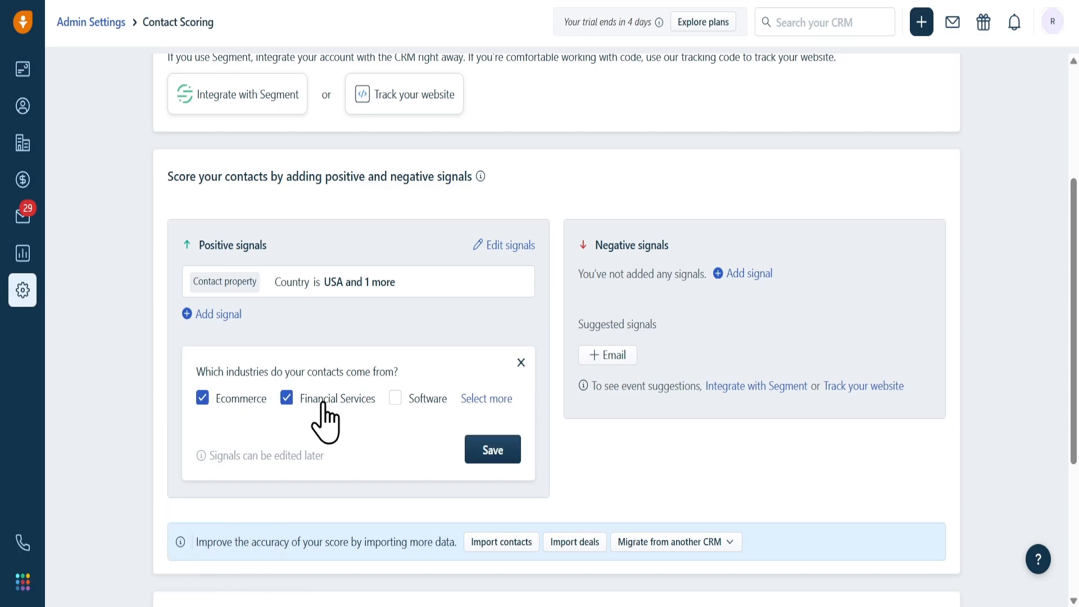
{"action": "left_click", "coordinate": [492, 453]}
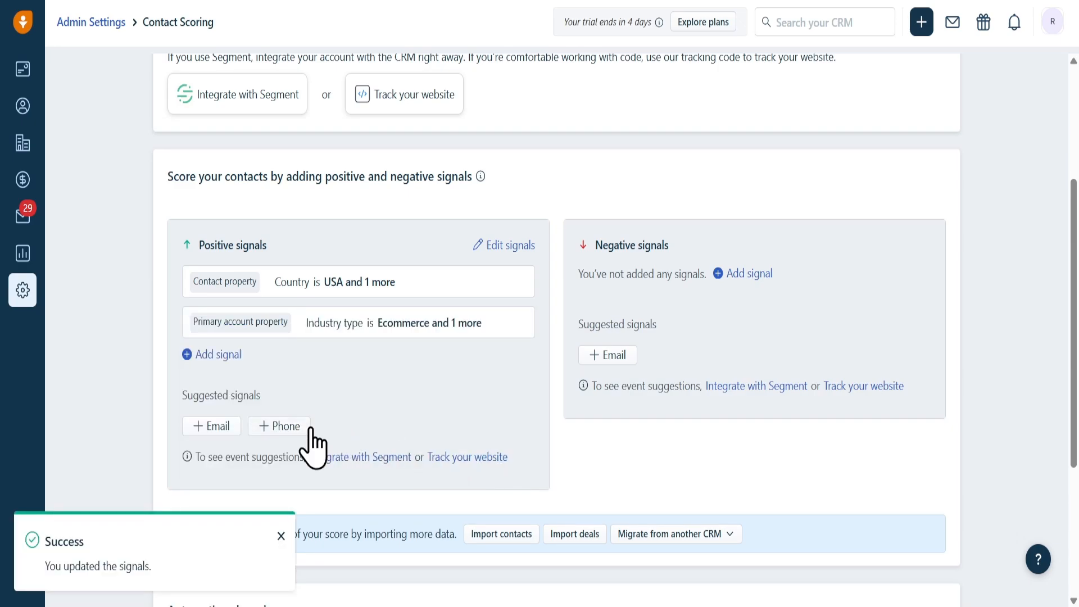
{"action": "scroll", "coordinate": [313, 446], "scroll_direction": "down", "scroll_amount": 3}
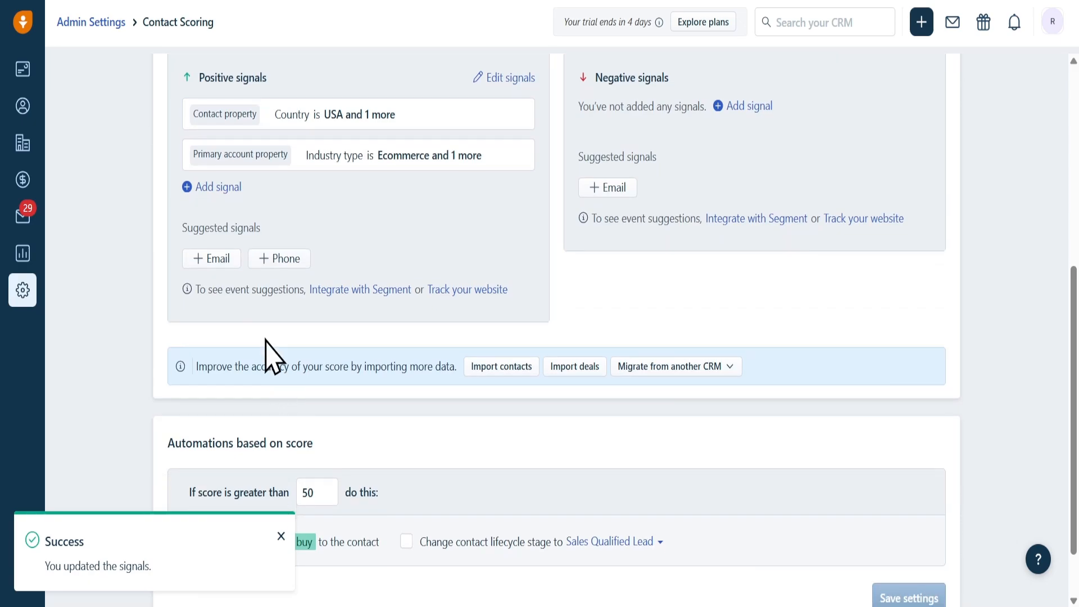
{"action": "scroll", "coordinate": [522, 254], "scroll_direction": "up", "scroll_amount": 3}
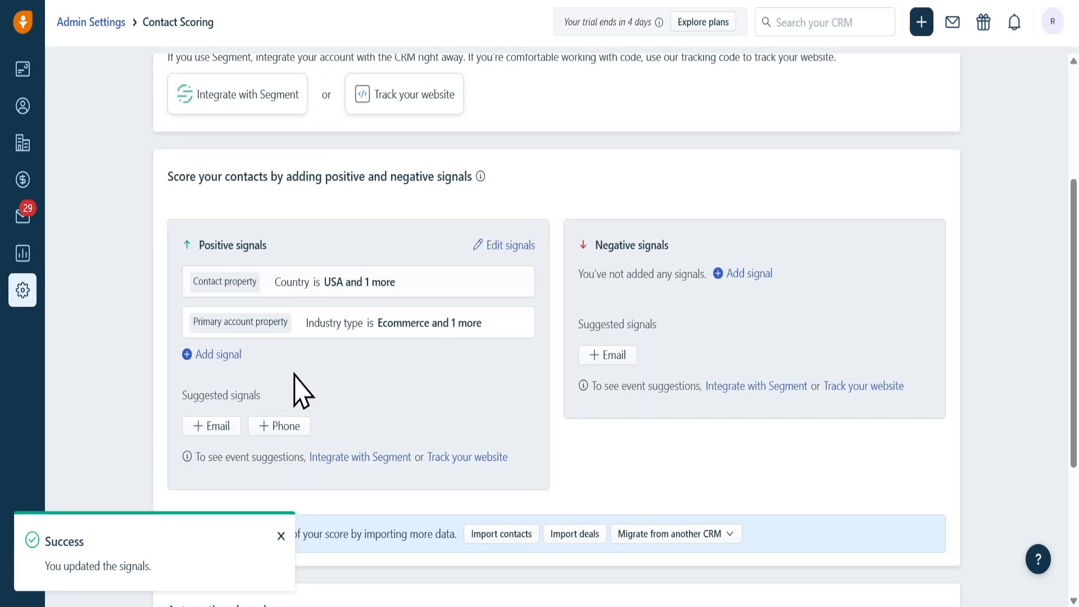
Step: Add an Engagement signal where Email status is Clicked, and save the positive signals
{"action": "left_click", "coordinate": [232, 356]}
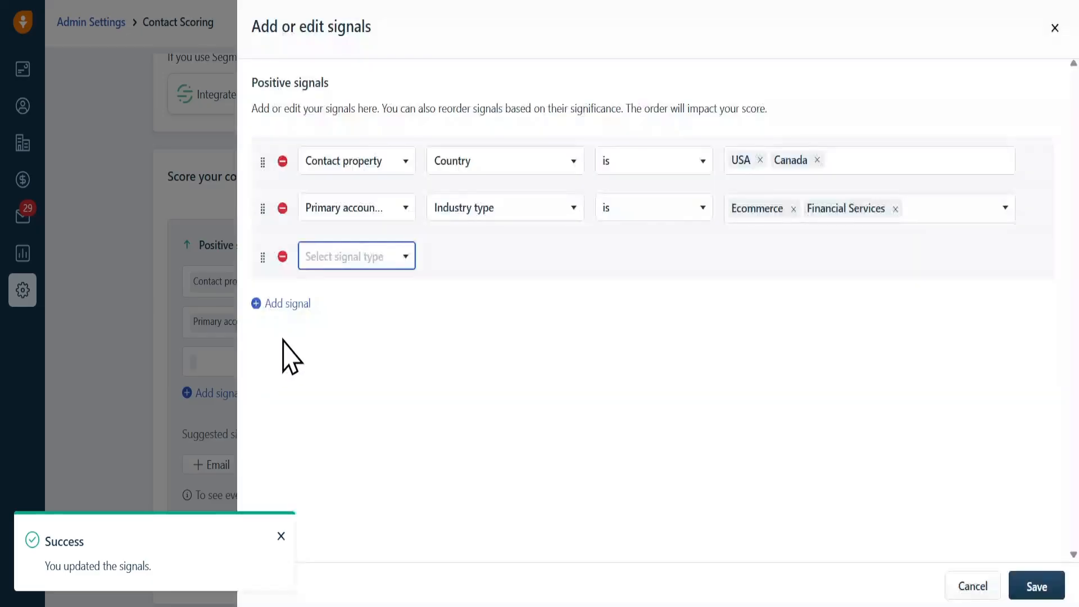
{"action": "left_click", "coordinate": [394, 260]}
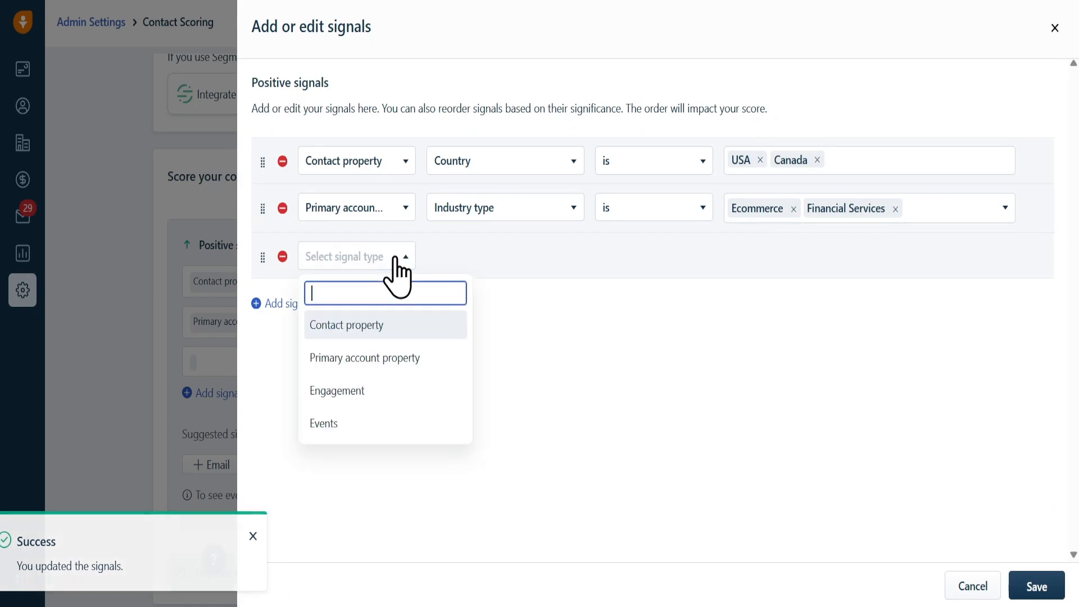
{"action": "left_click", "coordinate": [360, 391]}
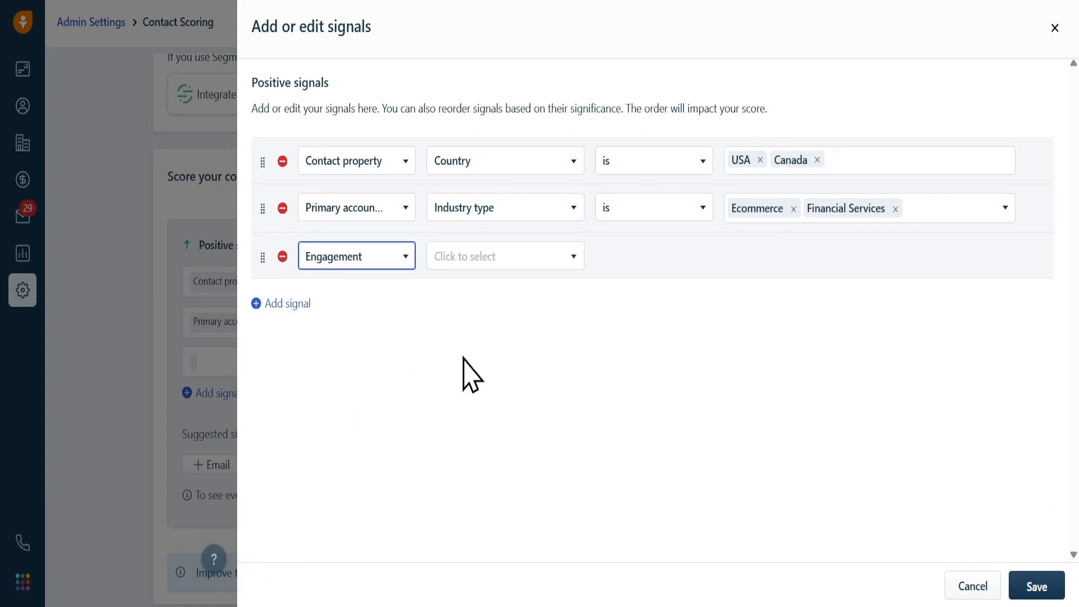
{"action": "left_click", "coordinate": [524, 260]}
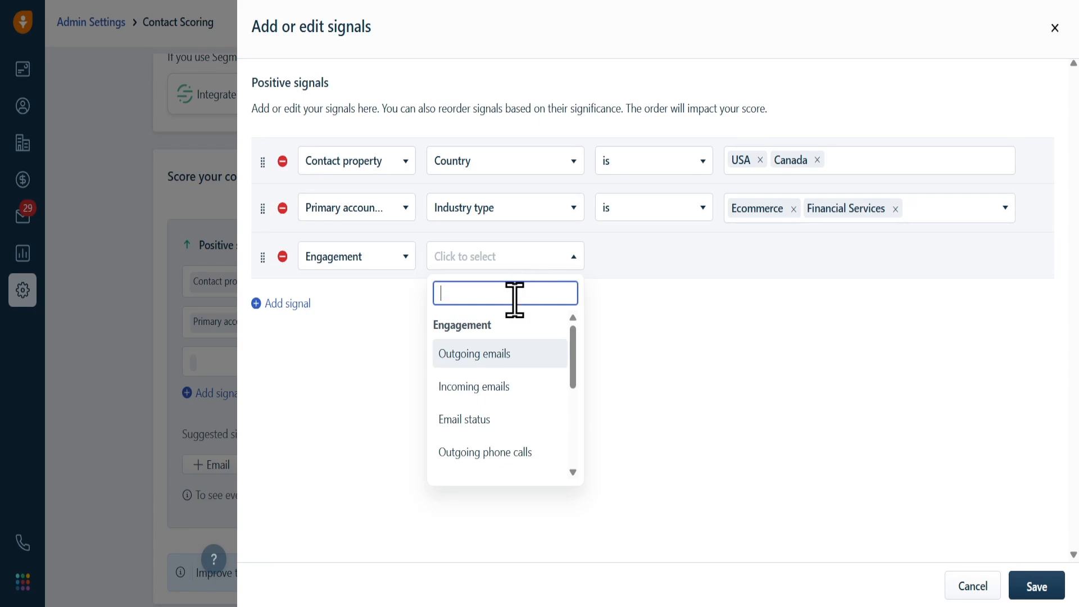
{"action": "left_click", "coordinate": [490, 420]}
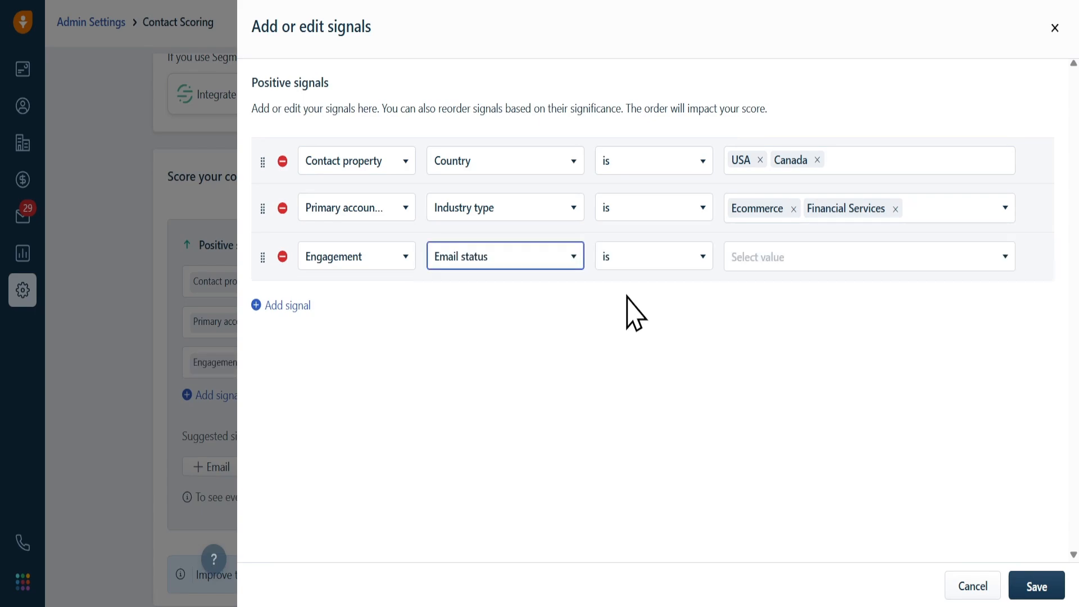
{"action": "left_click", "coordinate": [644, 264]}
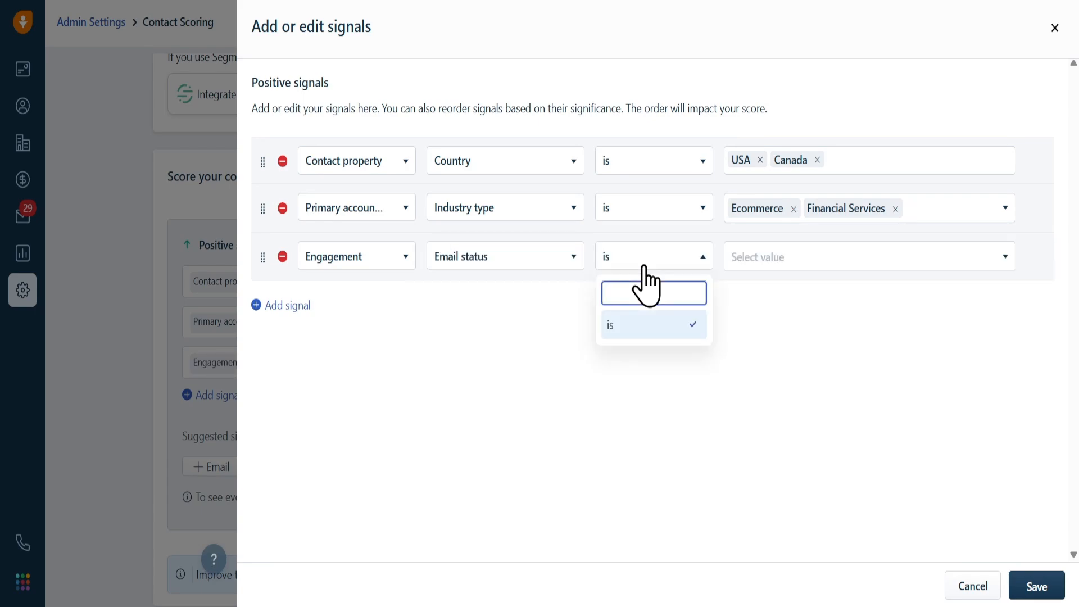
{"action": "left_click", "coordinate": [785, 250]}
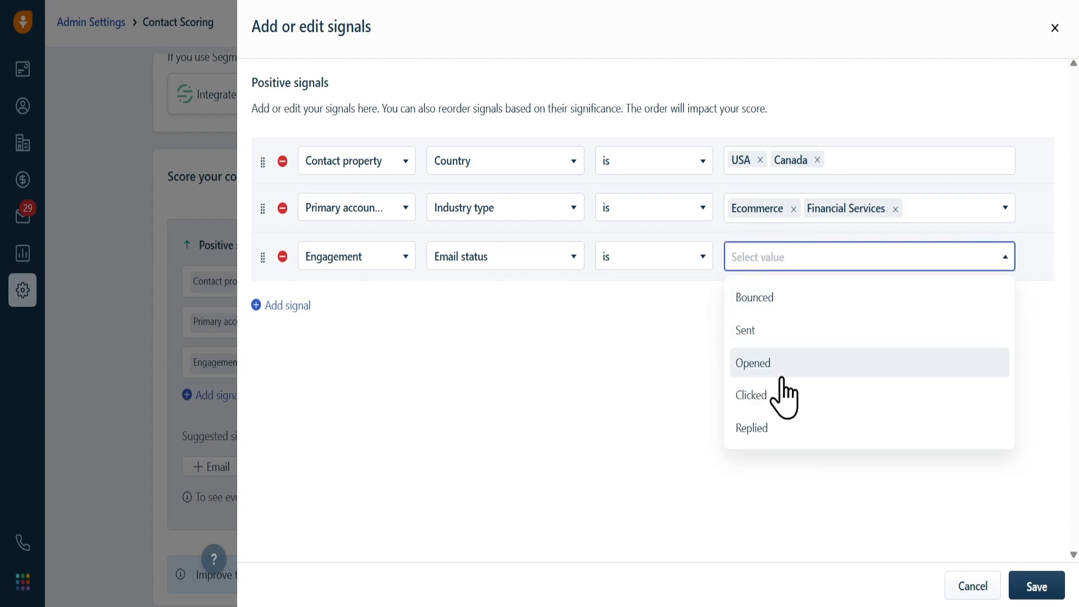
{"action": "left_click", "coordinate": [778, 395]}
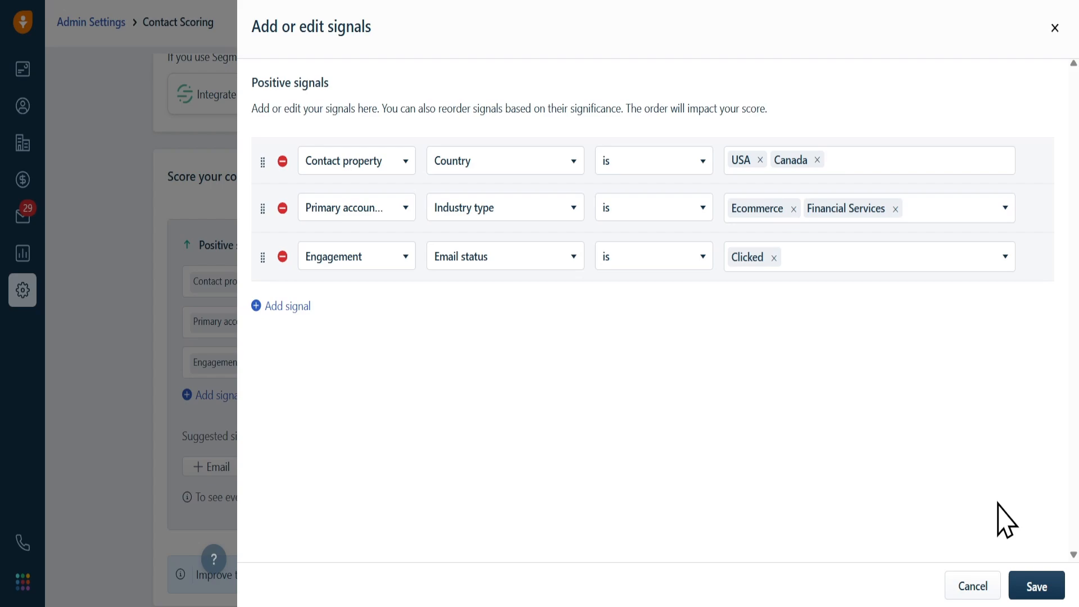
{"action": "left_click", "coordinate": [1038, 588]}
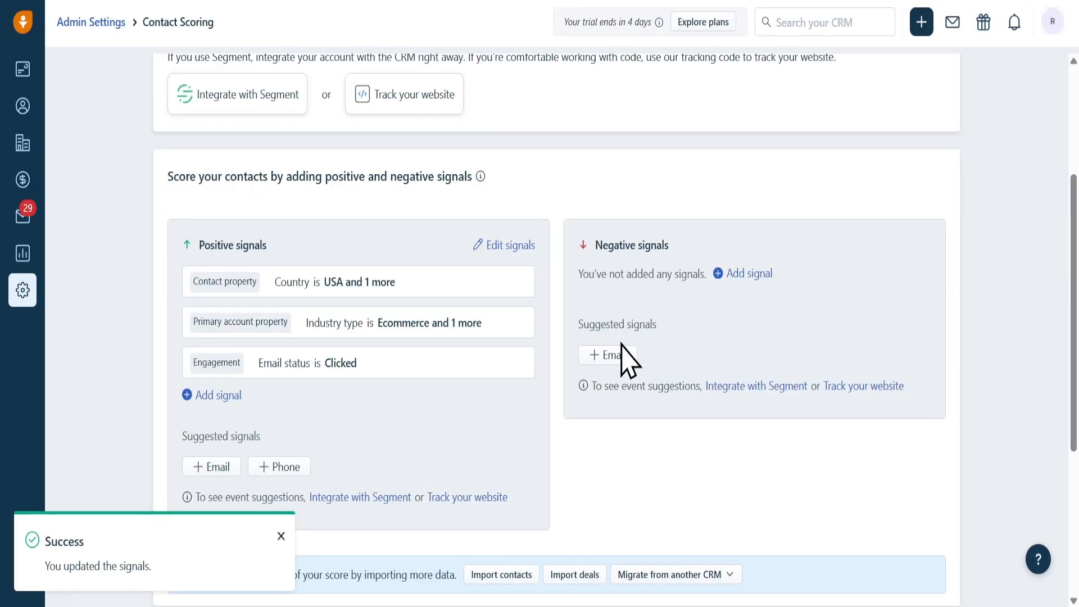
Step: Save a negative Email signal for status Bounced
{"action": "left_click", "coordinate": [611, 358]}
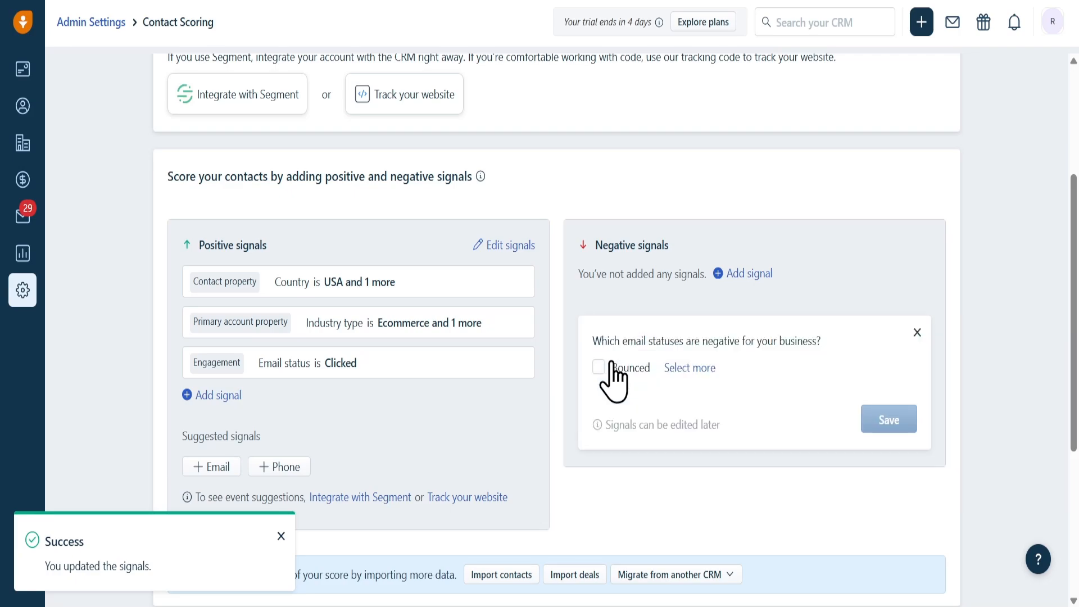
{"action": "left_click", "coordinate": [610, 364]}
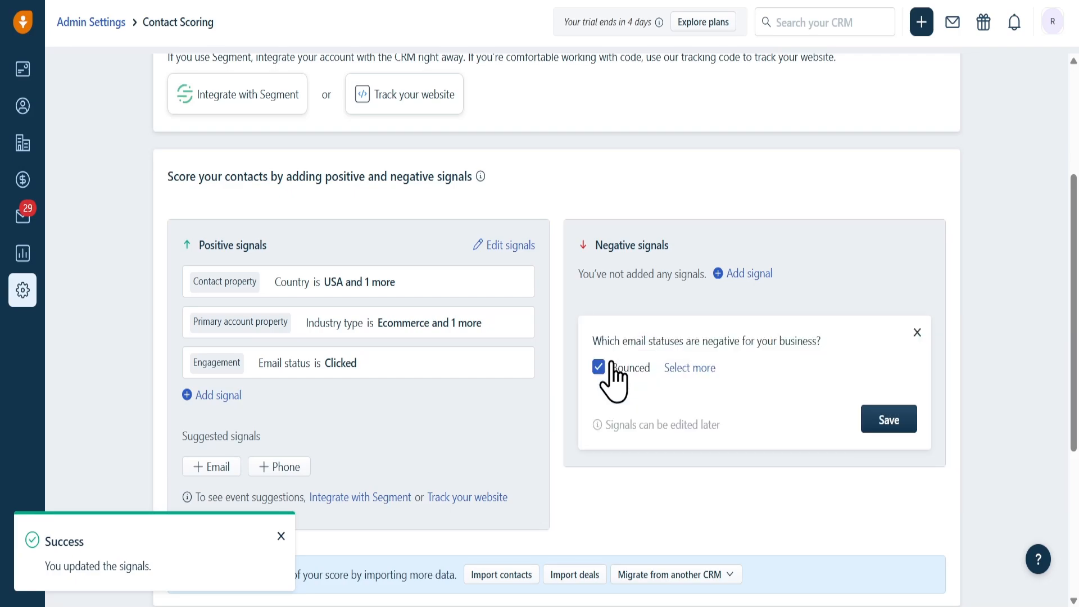
{"action": "left_click", "coordinate": [879, 432]}
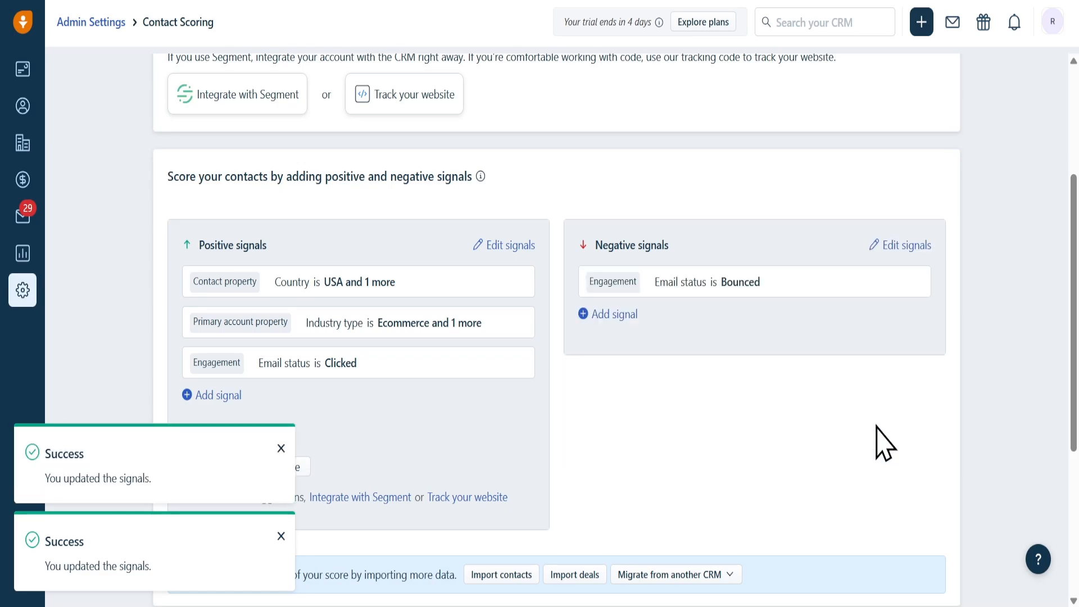
Step: Add a negative Engagement signal for Outgoing emails and save the negative signals
{"action": "left_click", "coordinate": [599, 314]}
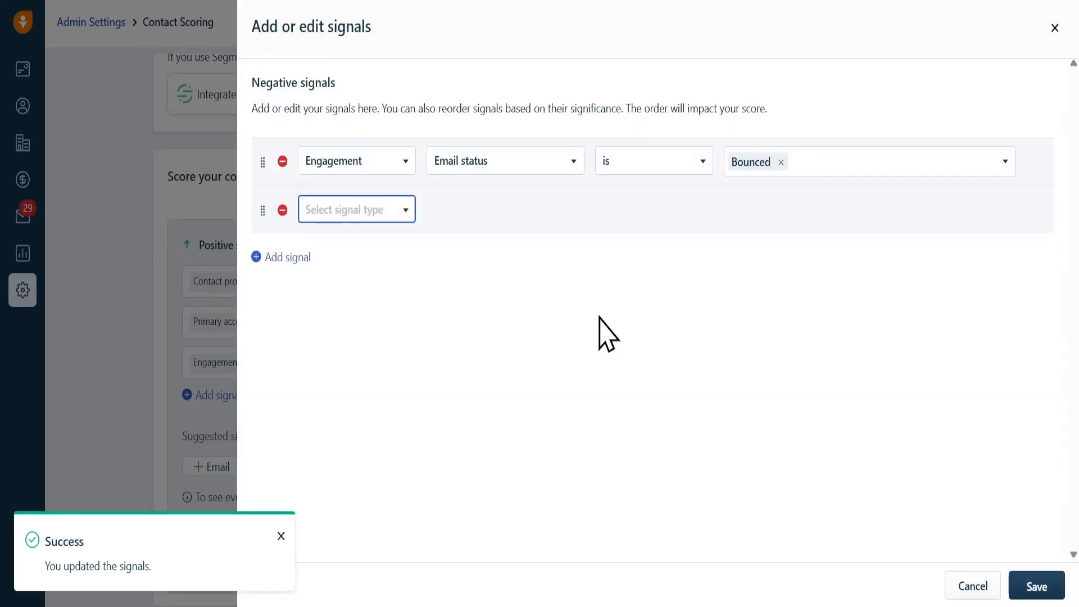
{"action": "left_click", "coordinate": [376, 211]}
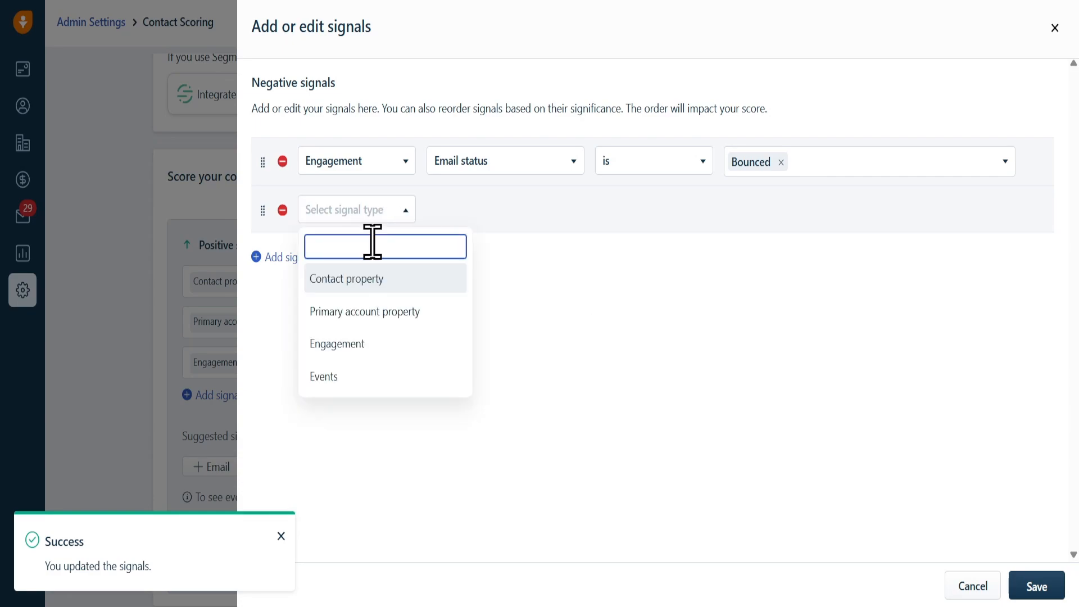
{"action": "left_click", "coordinate": [349, 344]}
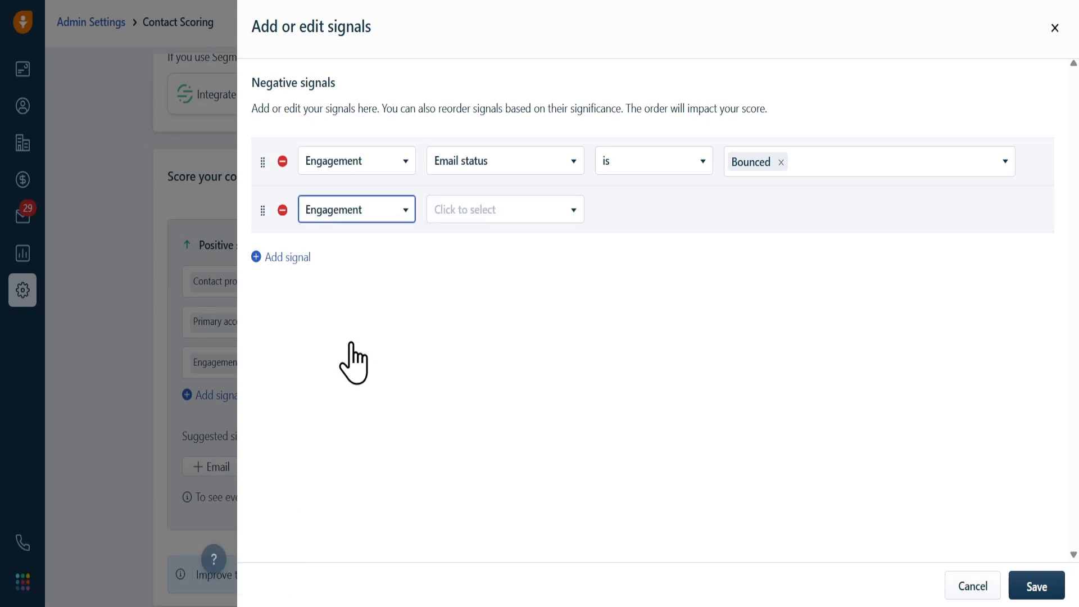
{"action": "left_click", "coordinate": [547, 211]}
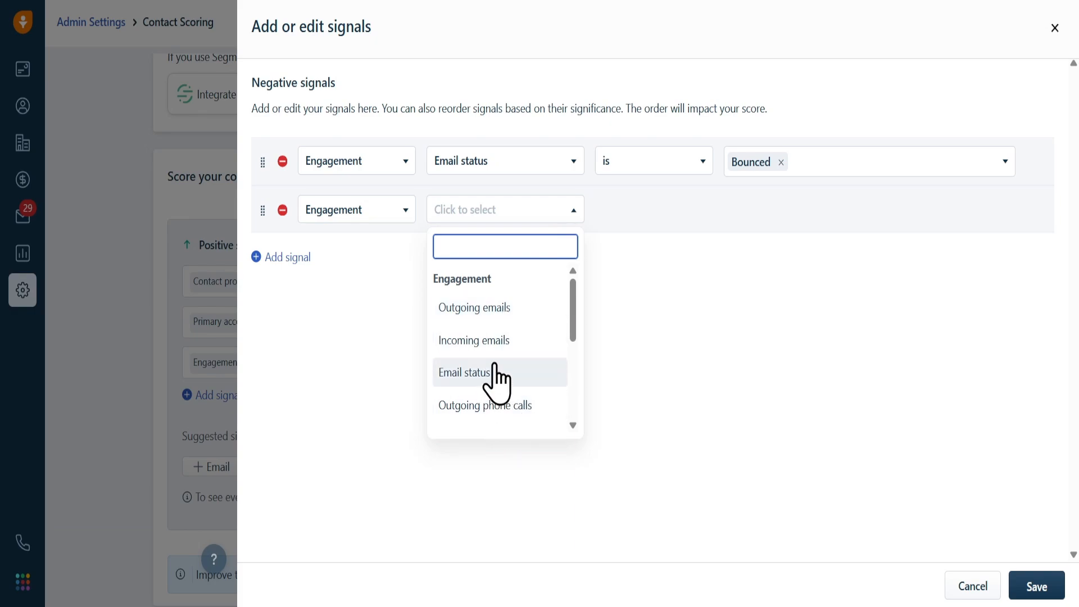
{"action": "left_click", "coordinate": [497, 320]}
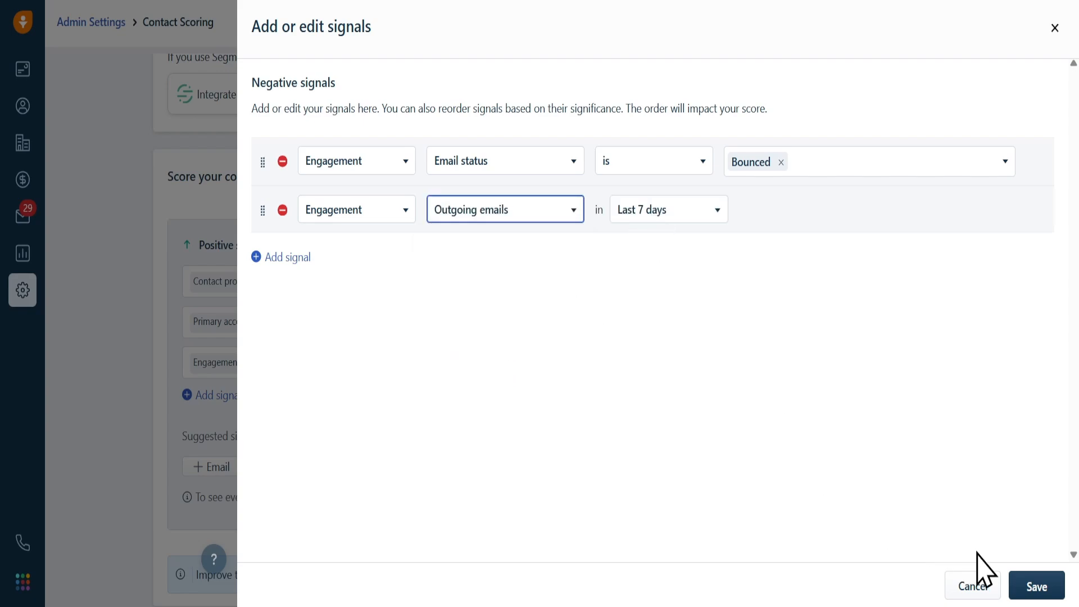
{"action": "left_click", "coordinate": [1035, 590]}
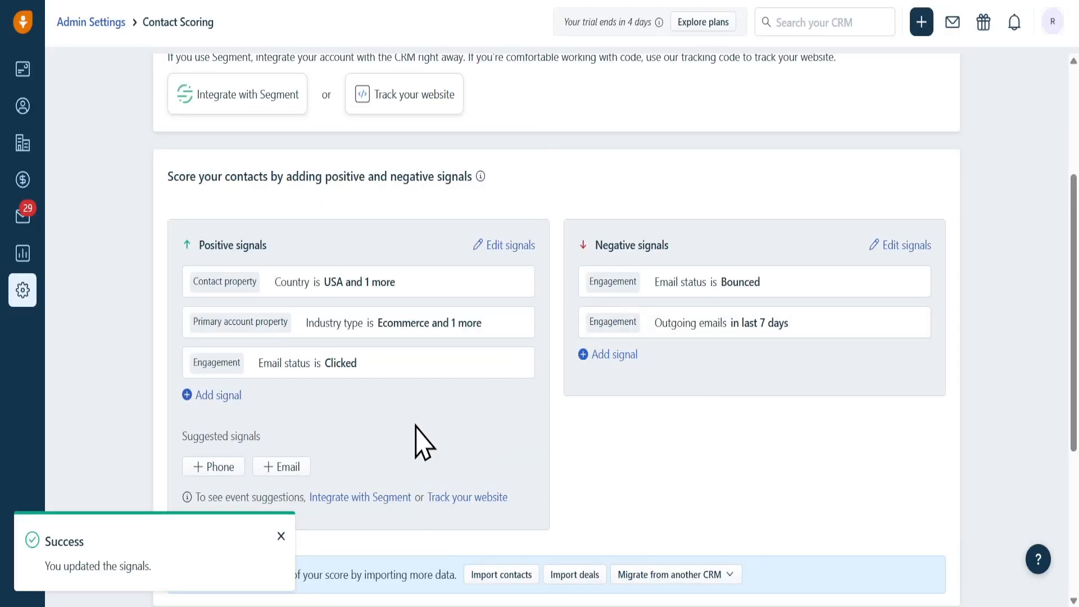
Step: Change the score threshold from 50 to 80, set lifecycle stage to Sales Qualified Lead, and save
{"action": "scroll", "coordinate": [422, 444], "scroll_direction": "down", "scroll_amount": 3}
{"action": "double_click", "coordinate": [322, 528]}
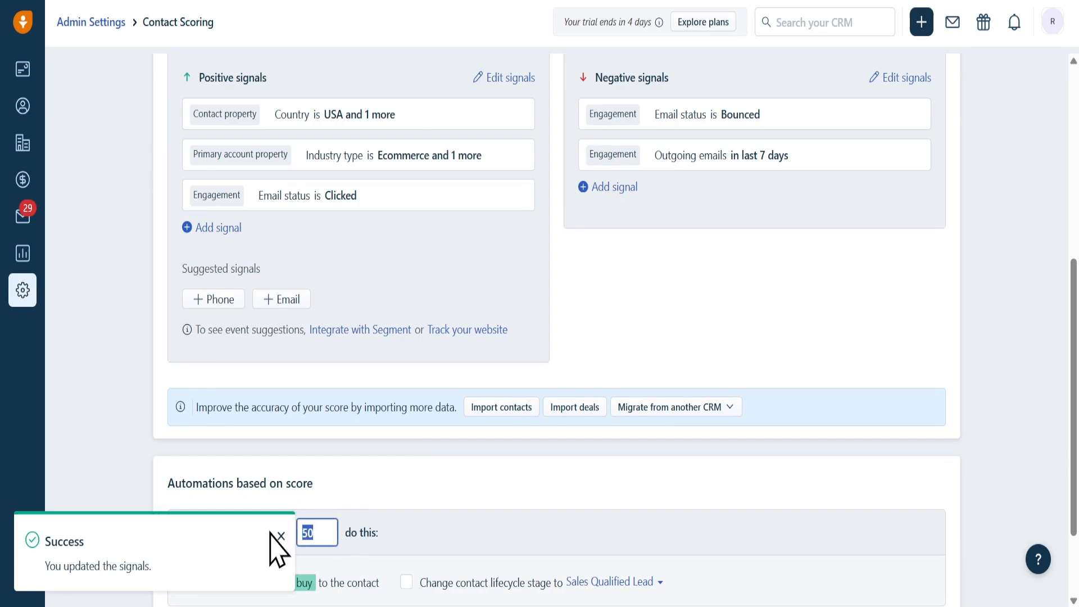
{"action": "type", "text": "80"}
{"action": "scroll", "coordinate": [520, 320], "scroll_direction": "down", "scroll_amount": 2}
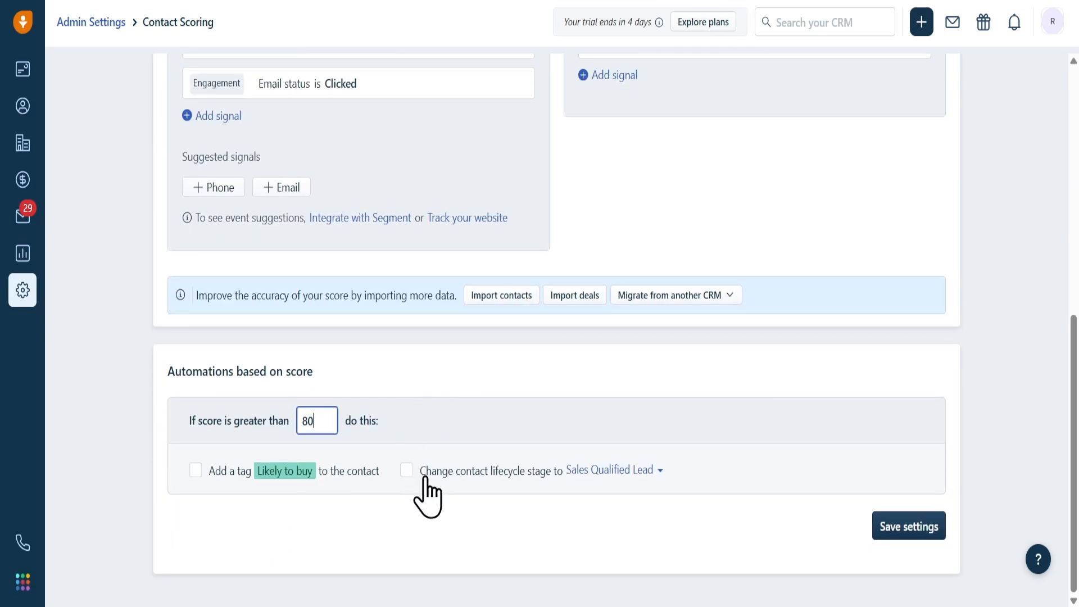
{"action": "left_click", "coordinate": [403, 471]}
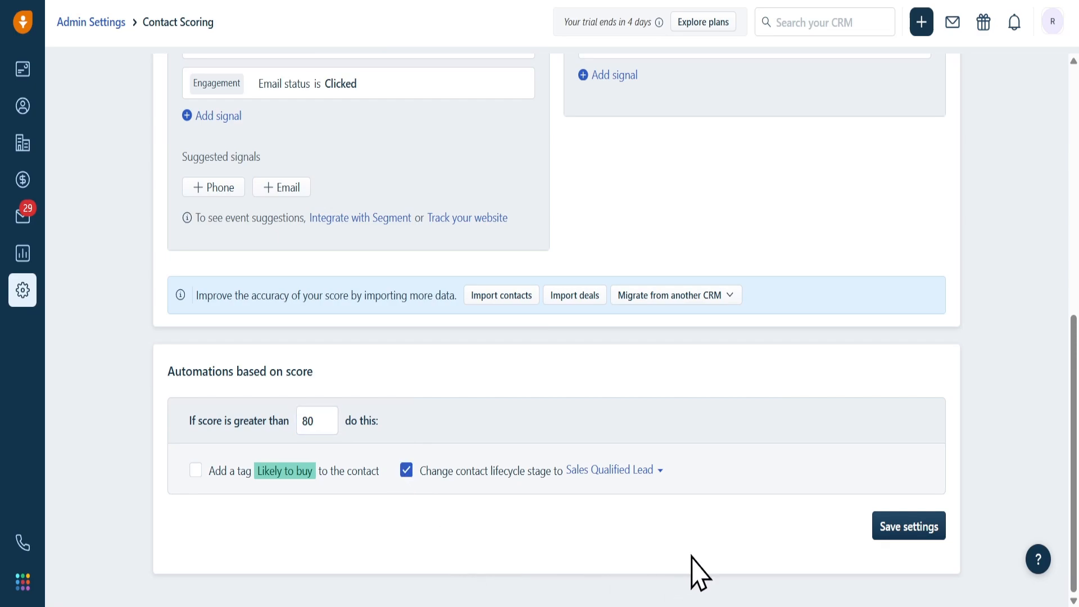
{"action": "left_click", "coordinate": [890, 534]}
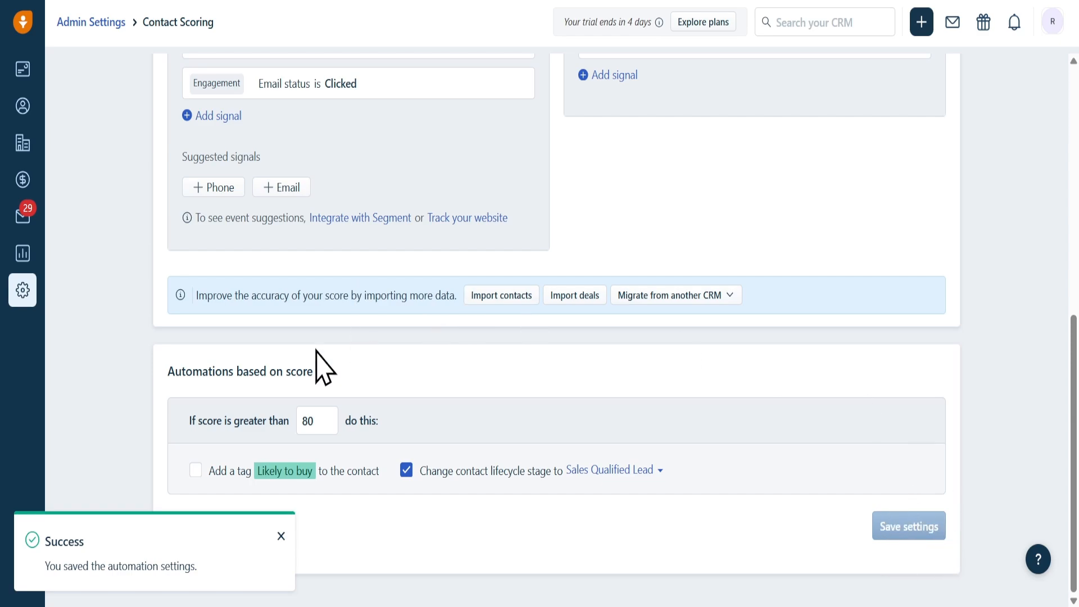
{"action": "left_click", "coordinate": [281, 535]}
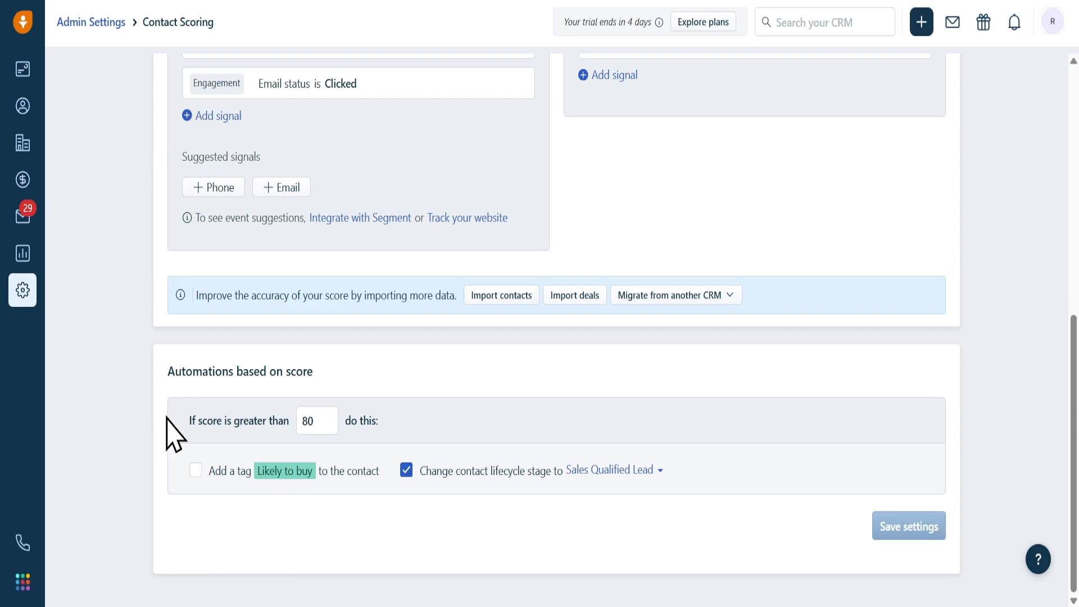
{"action": "scroll", "coordinate": [171, 434], "scroll_direction": "up", "scroll_amount": 5}
{"action": "scroll", "coordinate": [174, 435], "scroll_direction": "up", "scroll_amount": 1}
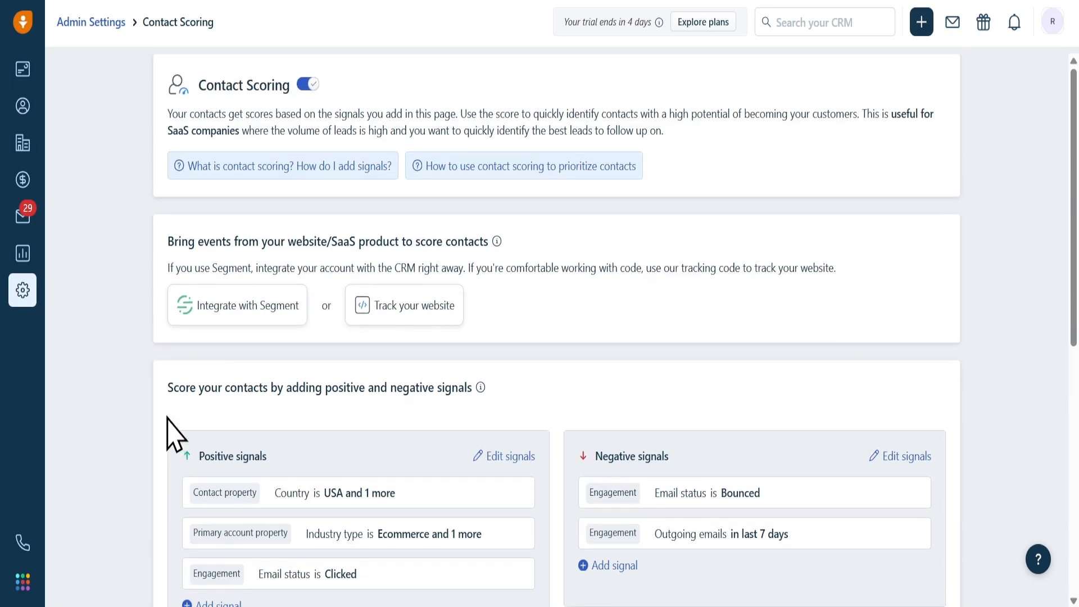